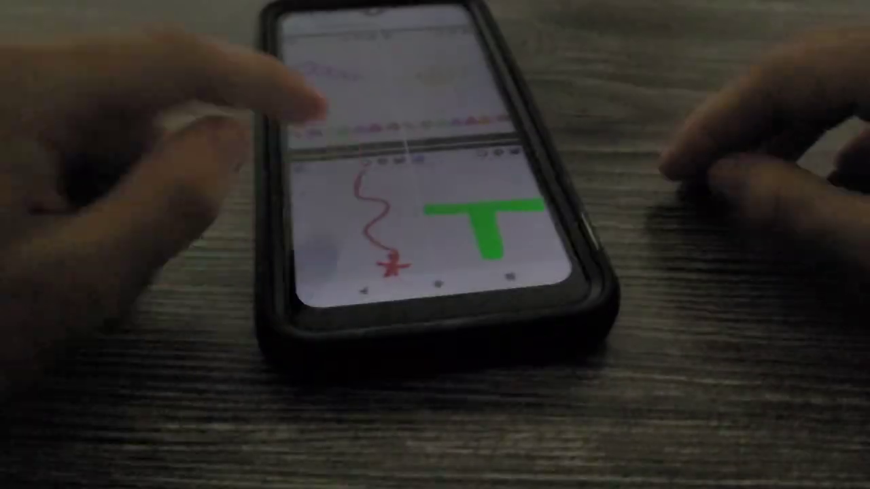
pyautogui.click(365, 161)
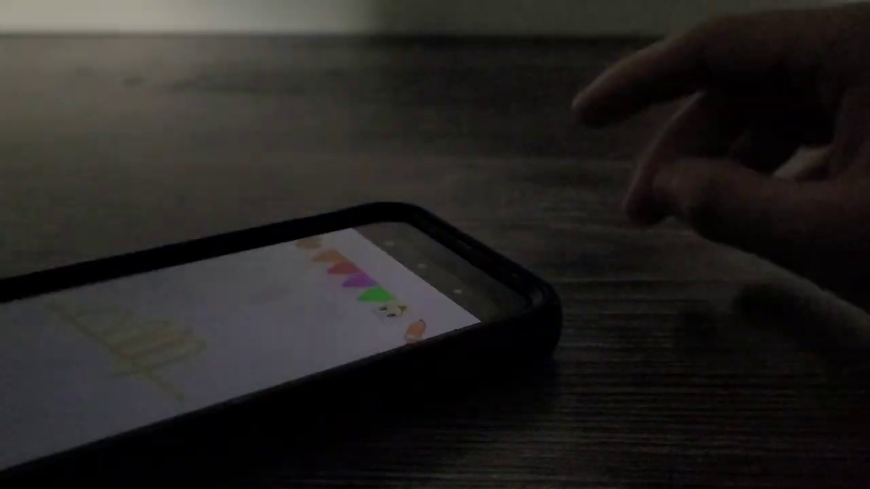
pyautogui.press('Print')
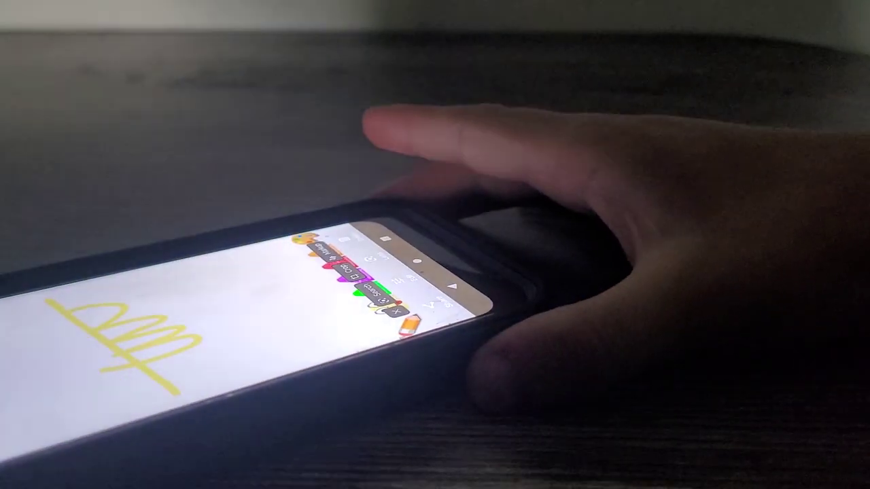